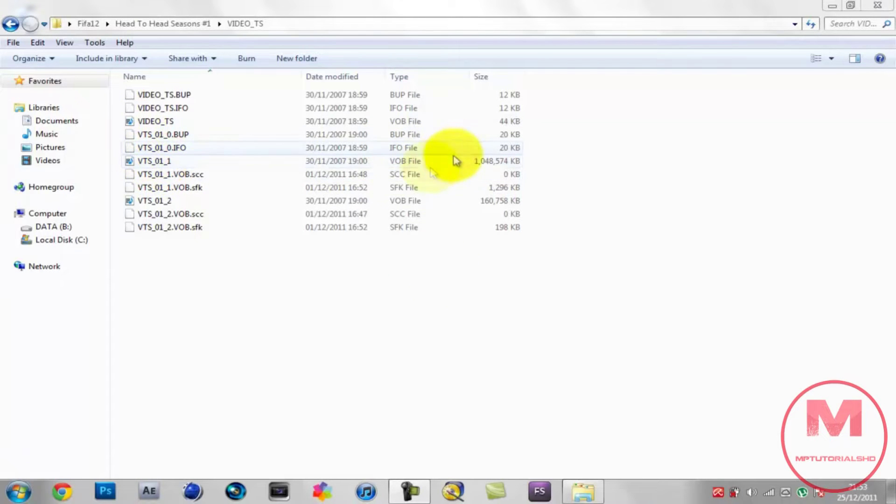
# Bring up the context menu for the VTS_01_1 VOB file in the VIDEO_TS folder
pyautogui.rightClick(407, 164)
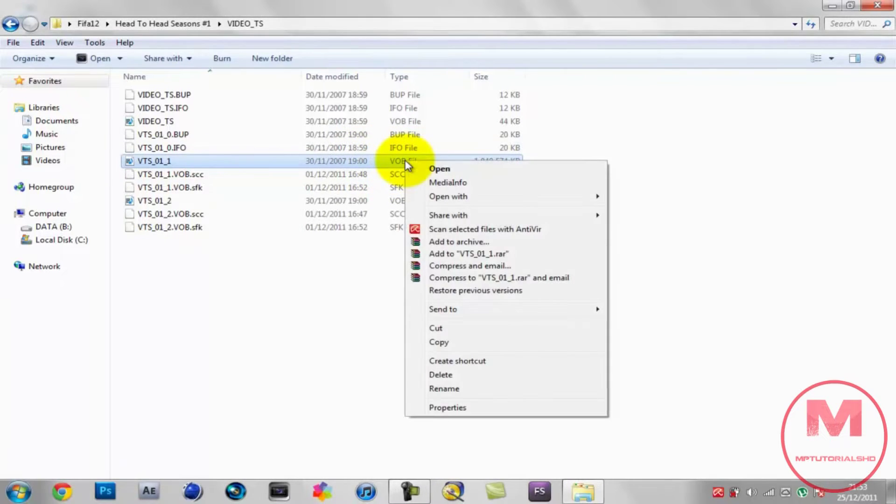
# Set Vegas Pro as the default program for VOB files via the file's Properties, then start Vegas Pro
pyautogui.click(447, 407)
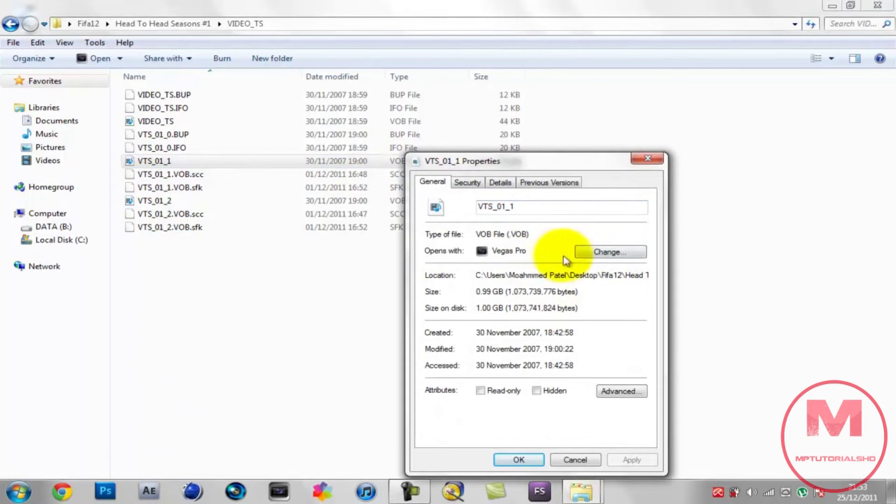
pyautogui.click(608, 257)
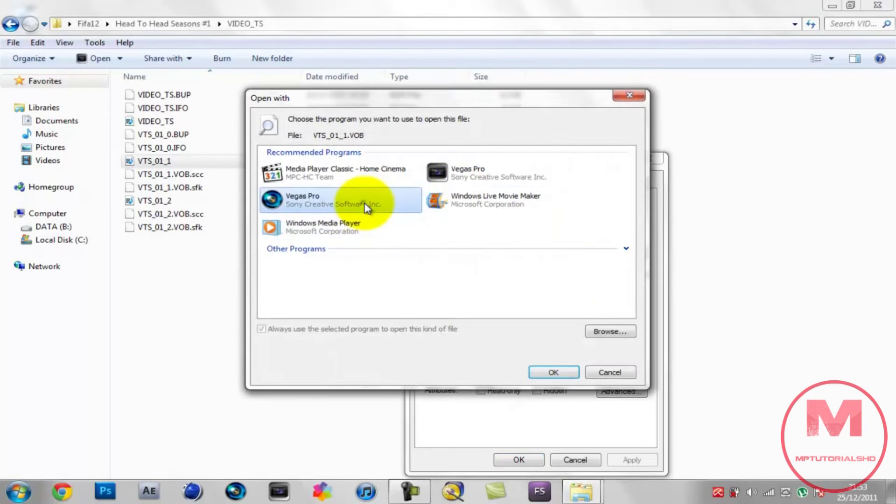
pyautogui.doubleClick(367, 206)
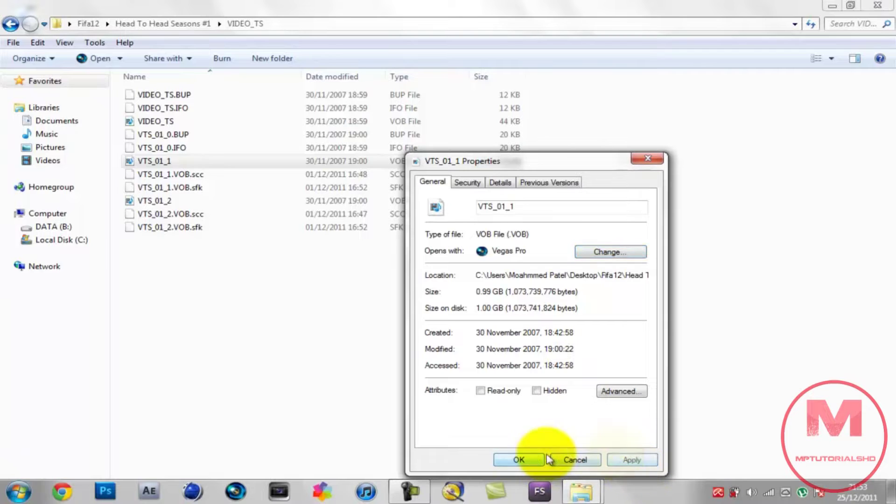
pyautogui.click(632, 460)
pyautogui.click(519, 460)
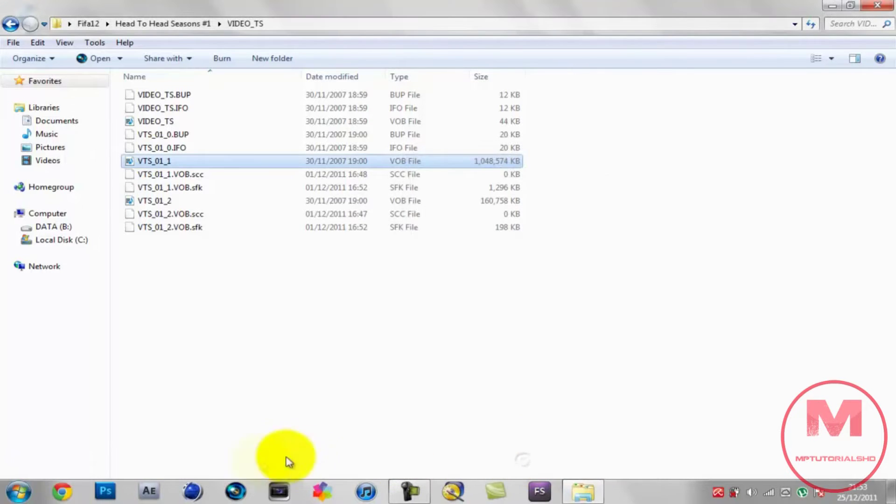
pyautogui.click(233, 492)
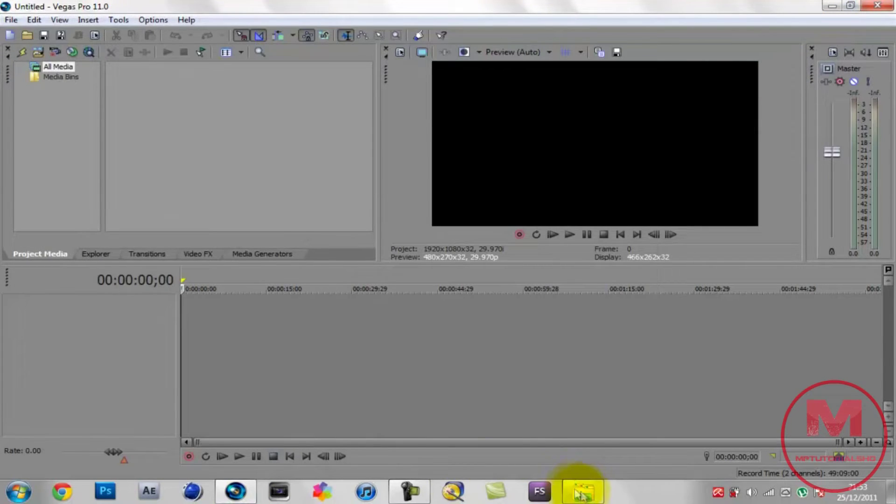
# Import VTS_01_1.VOB from the VIDEO_TS folder window into the Project Media
pyautogui.click(583, 492)
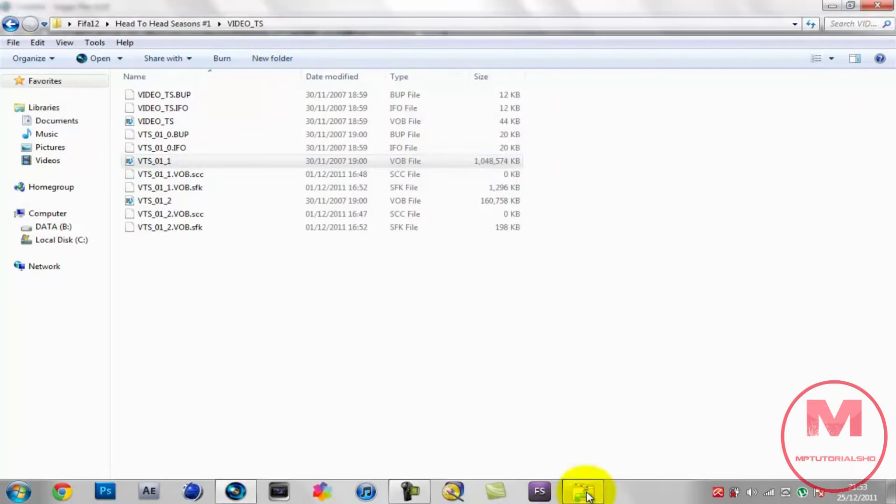
pyautogui.click(850, 9)
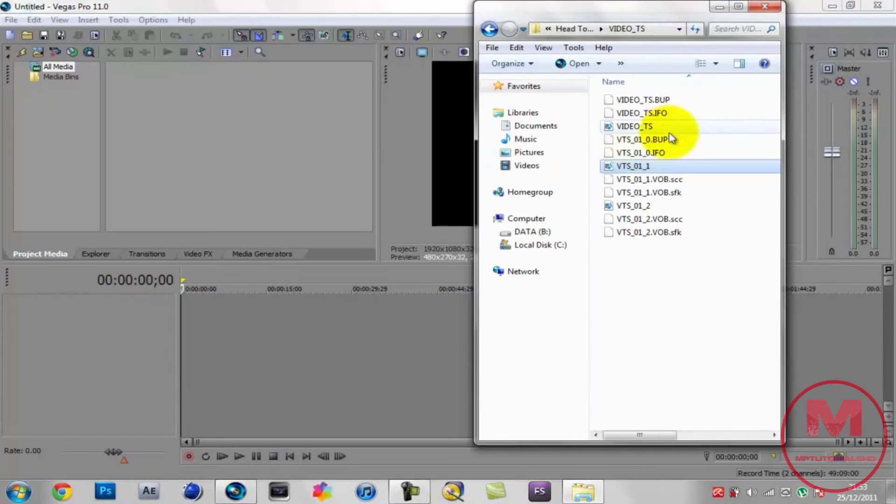
pyautogui.moveTo(632, 166); pyautogui.dragTo(315, 176)
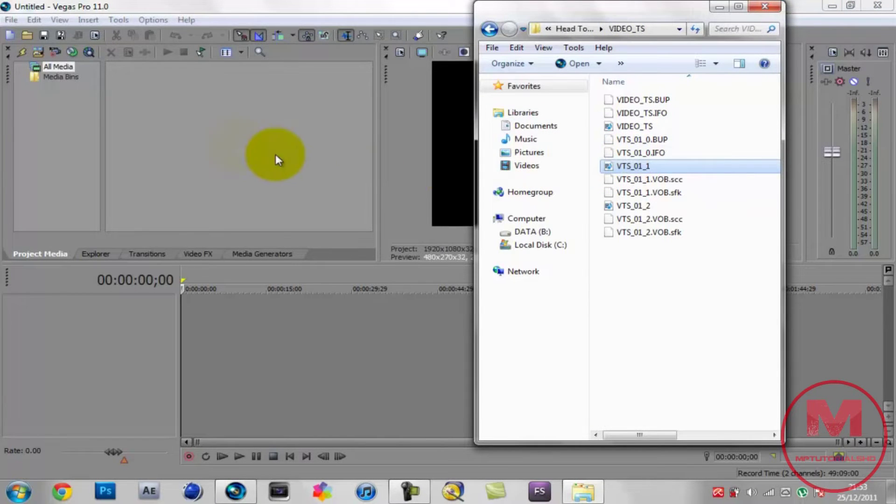
pyautogui.moveTo(634, 166); pyautogui.dragTo(327, 153)
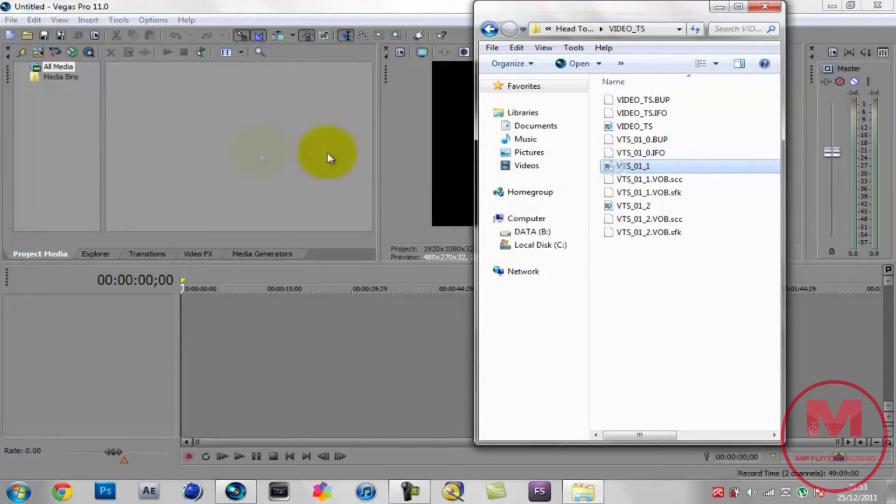
pyautogui.moveTo(233, 146); pyautogui.dragTo(233, 145)
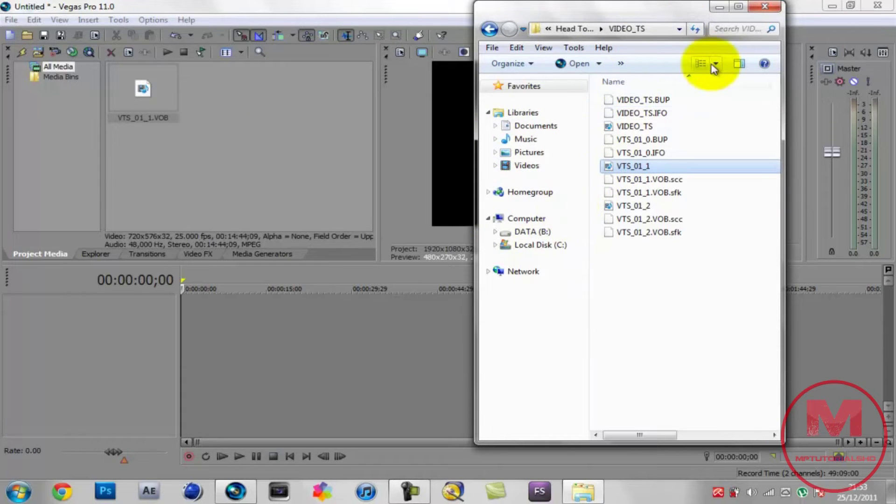
pyautogui.click(772, 9)
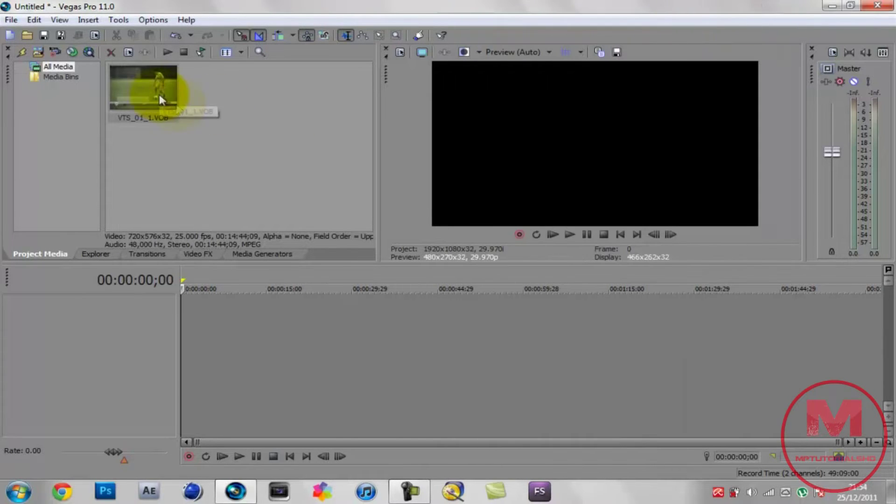
# Place VTS_01_1.VOB on the timeline and trim the clip down to a few seconds
pyautogui.click(139, 102)
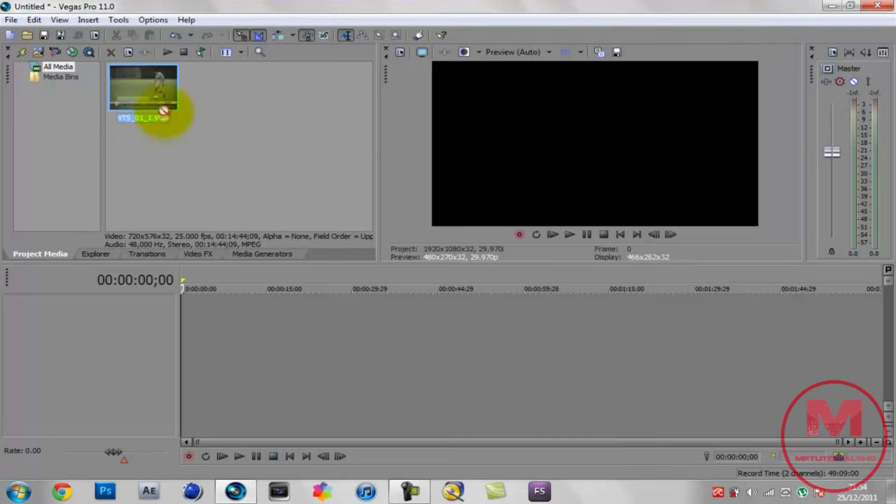
pyautogui.moveTo(144, 91)
pyautogui.mouseDown()
pyautogui.moveTo(254, 283)
pyautogui.moveTo(168, 347)
pyautogui.mouseUp()
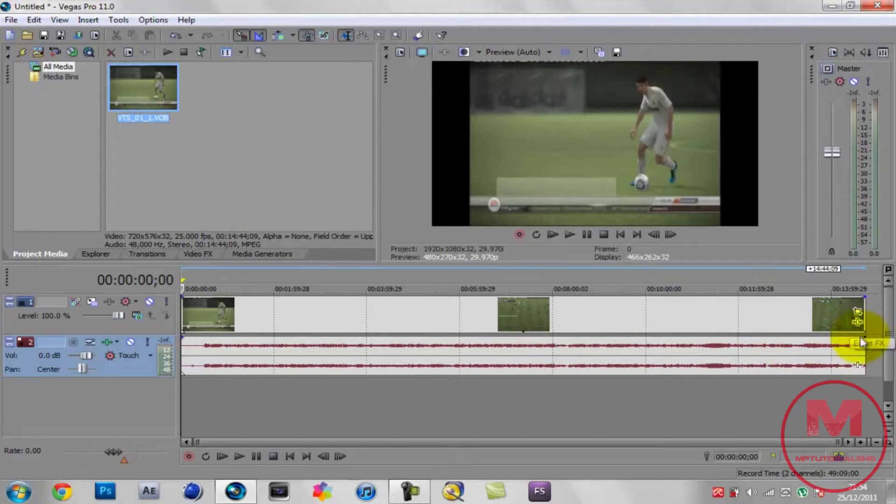
pyautogui.moveTo(861, 318)
pyautogui.mouseDown()
pyautogui.moveTo(437, 354)
pyautogui.moveTo(243, 353)
pyautogui.mouseUp()
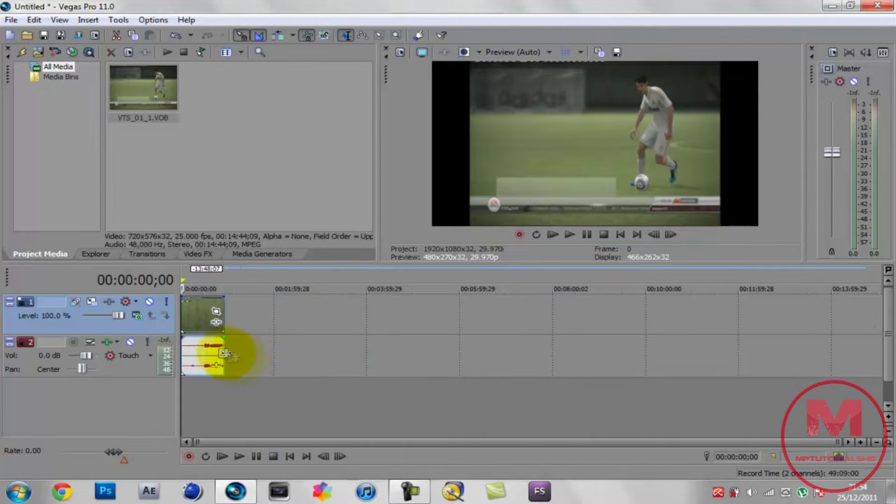
pyautogui.moveTo(243, 353)
pyautogui.mouseDown()
pyautogui.moveTo(265, 359)
pyautogui.moveTo(252, 351)
pyautogui.mouseUp()
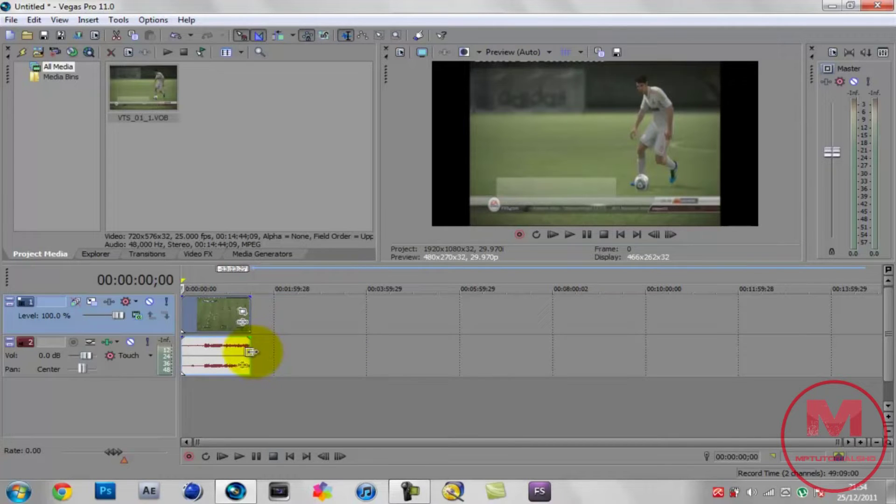
pyautogui.moveTo(252, 352); pyautogui.dragTo(204, 352)
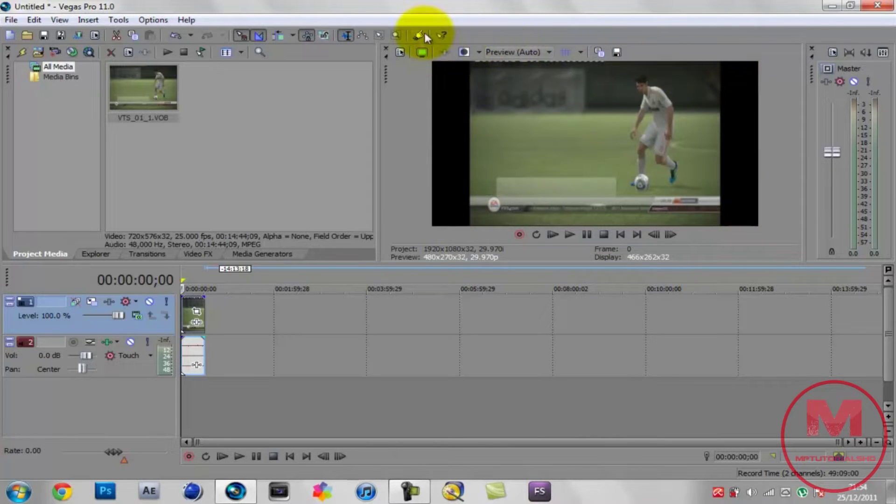
# Check the project video settings are Width 1,920 and Height 1,080
pyautogui.click(400, 53)
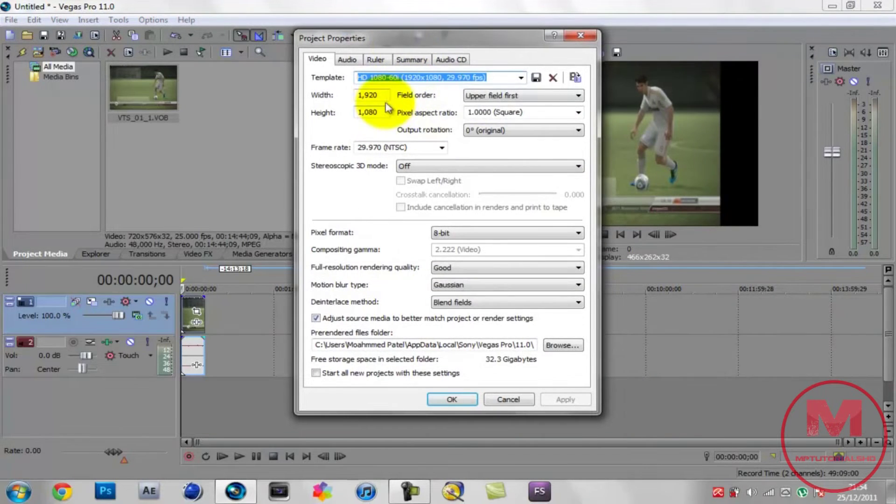
pyautogui.doubleClick(368, 95)
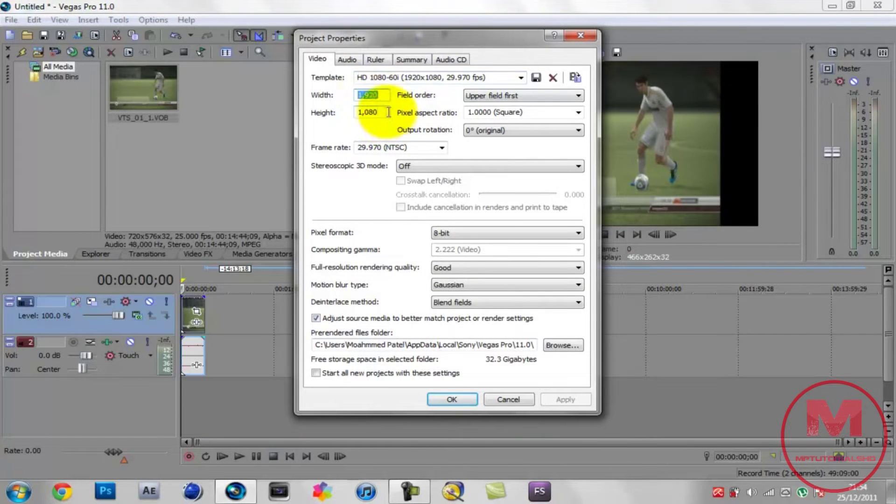
pyautogui.doubleClick(368, 112)
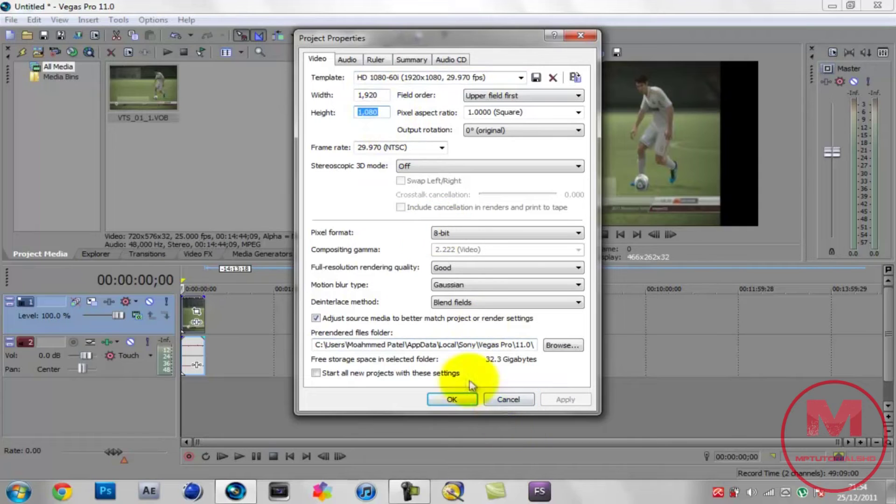
# Confirm the 1920x1080 project settings, then turn off Maintain aspect ratio in the video event's properties
pyautogui.click(451, 399)
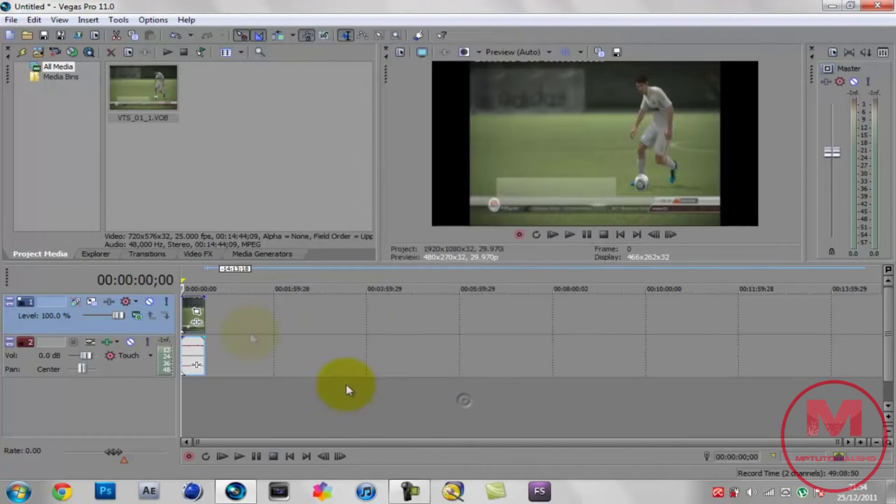
pyautogui.click(188, 318)
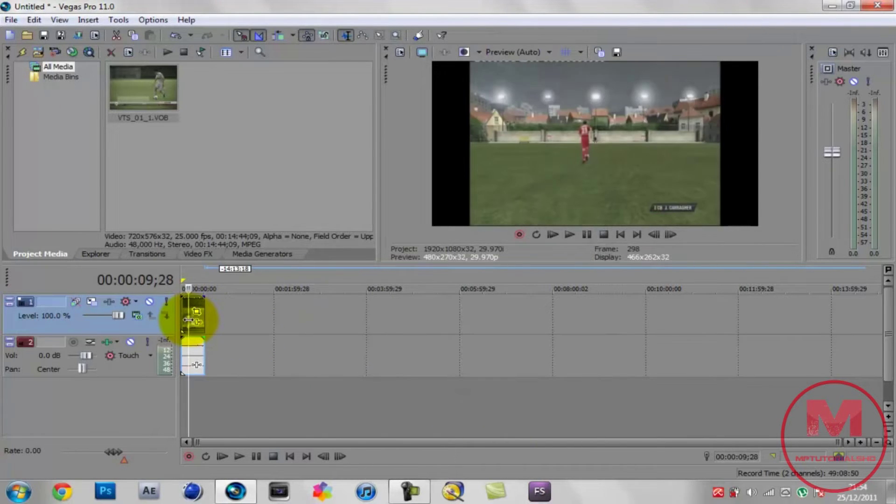
pyautogui.rightClick(191, 319)
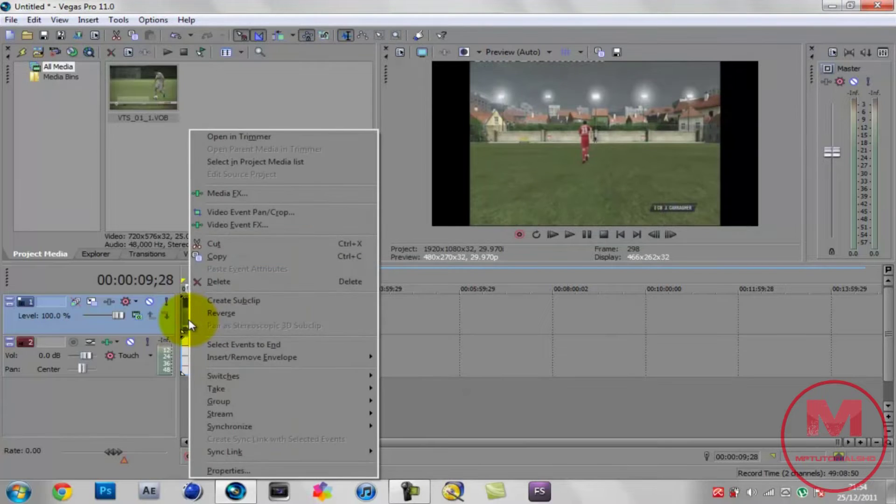
pyautogui.click(240, 472)
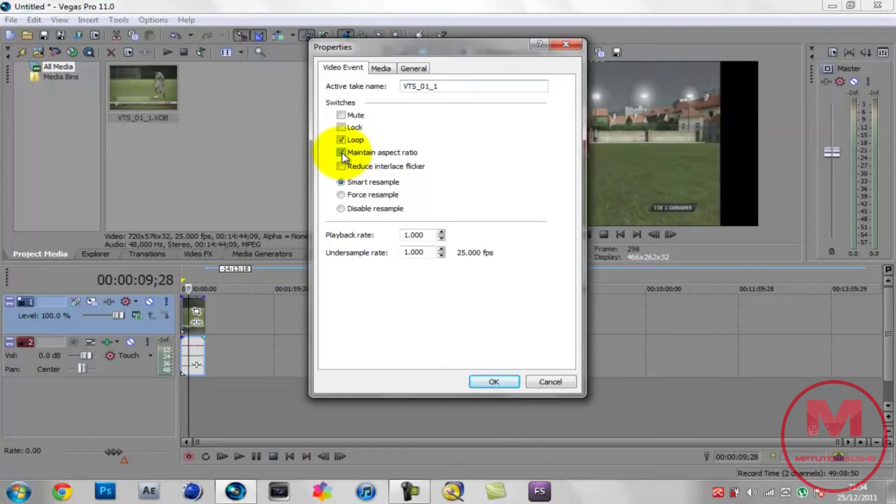
pyautogui.click(341, 153)
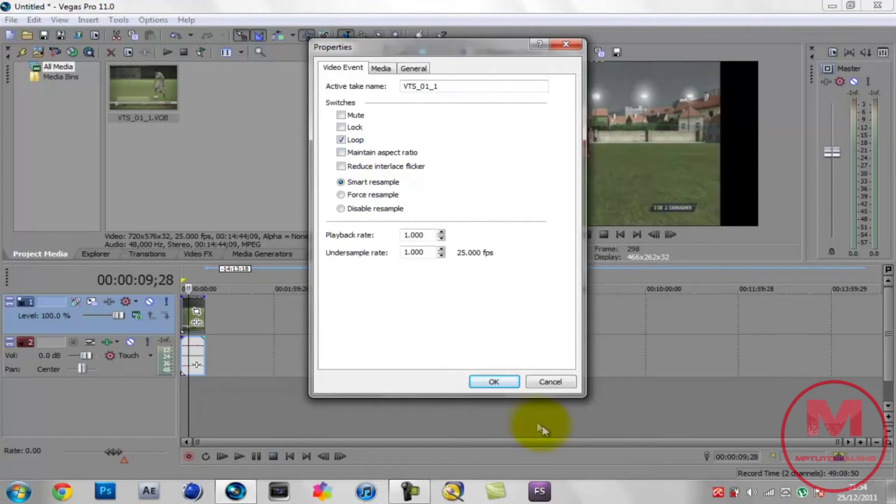
pyautogui.click(495, 381)
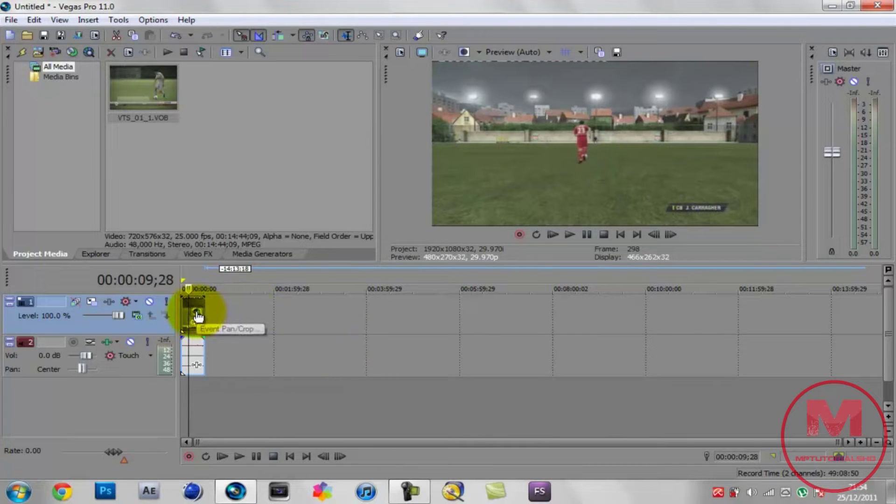
# Adjust the clip's Pan/Crop frame slightly and close the Video Event FX window
pyautogui.click(197, 314)
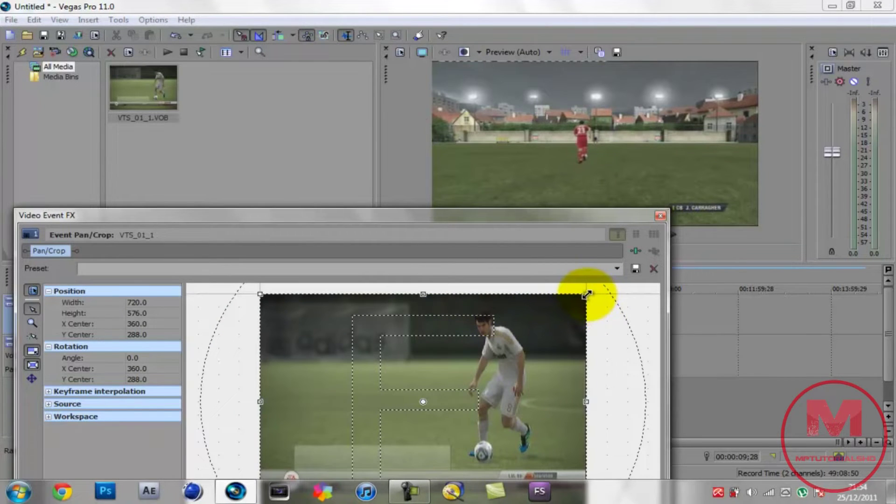
pyautogui.moveTo(588, 294); pyautogui.dragTo(586, 296)
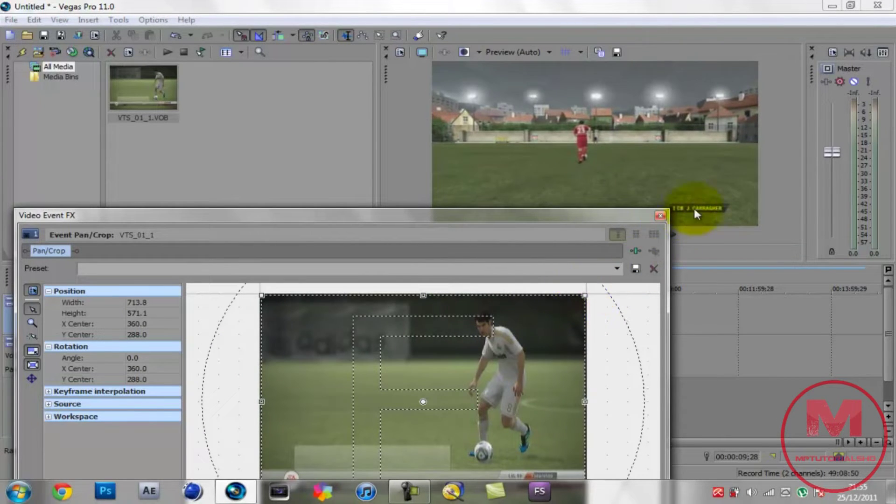
pyautogui.moveTo(596, 221); pyautogui.dragTo(613, 304)
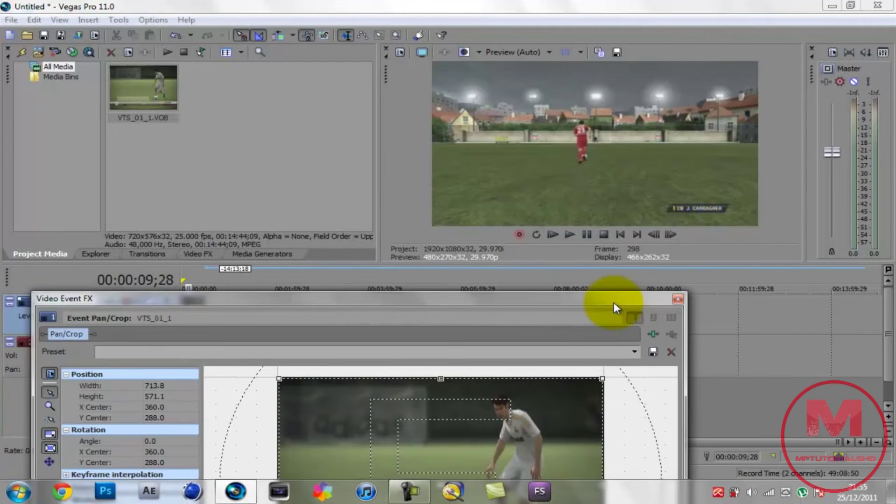
pyautogui.click(680, 300)
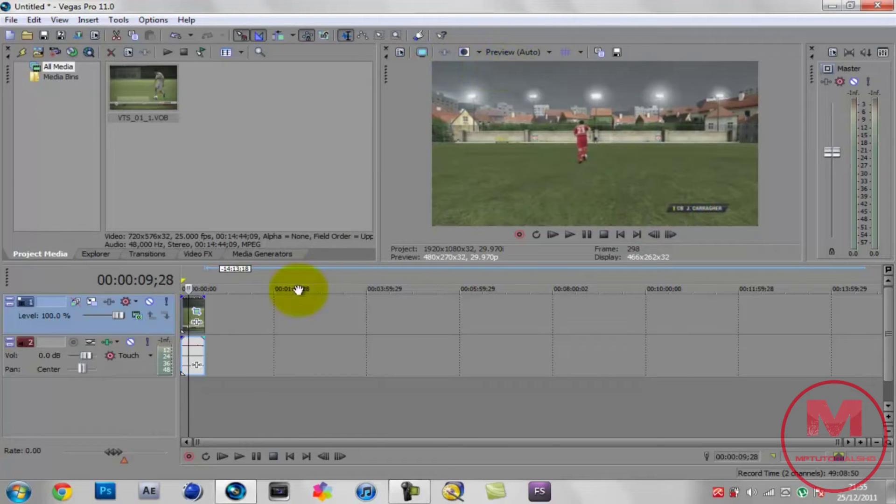
# Play the stretched clip from the start of the timeline in the preview
pyautogui.click(183, 420)
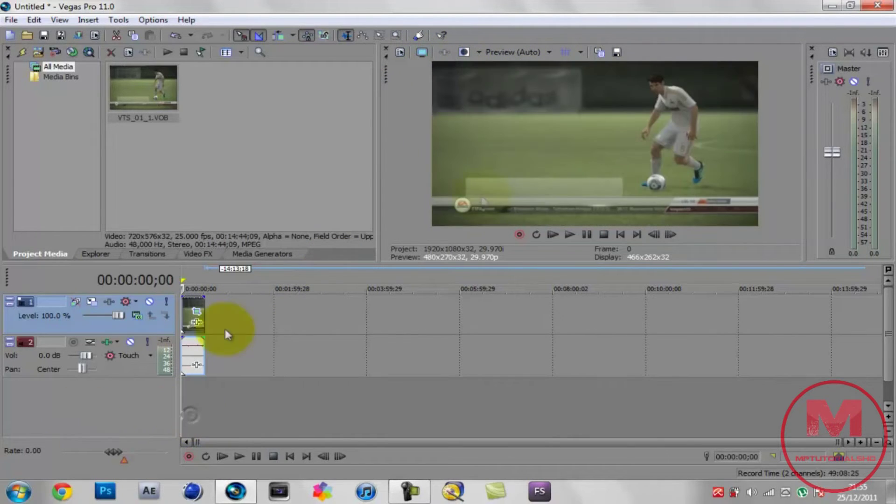
pyautogui.click(569, 235)
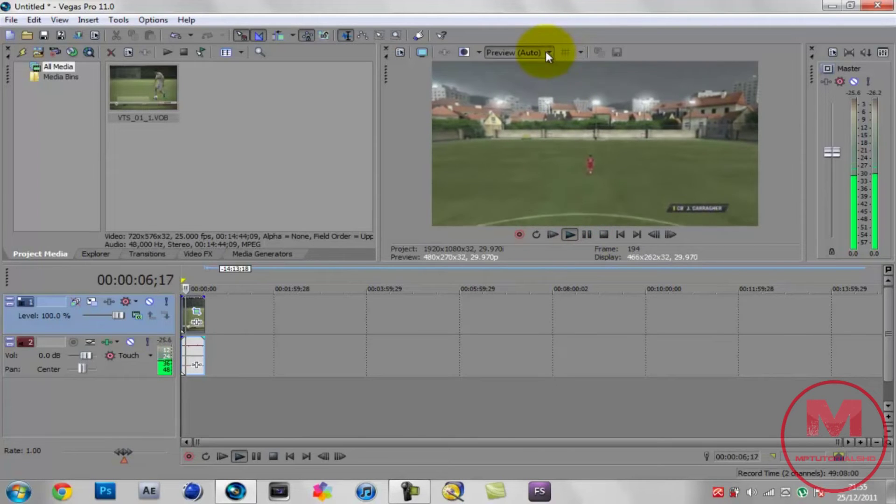
# Set preview quality to Best (Auto), stop playback and select the clip's full length as the render region
pyautogui.click(547, 52)
pyautogui.moveTo(517, 105)
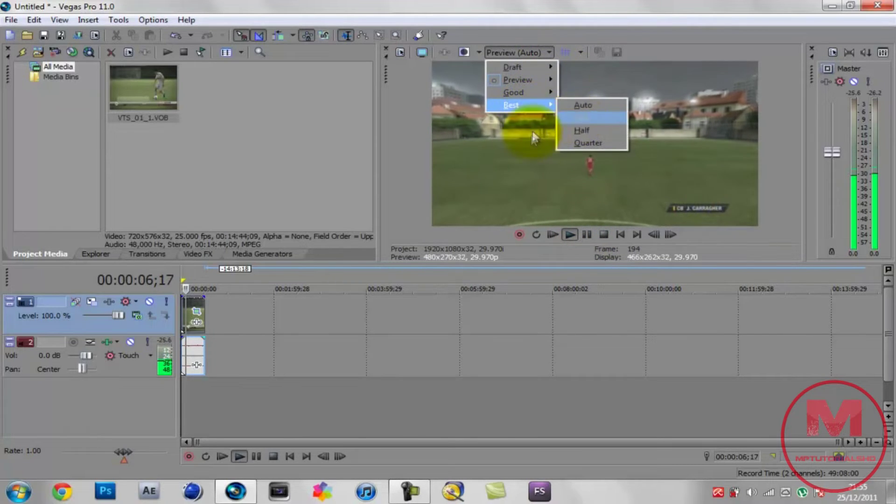
pyautogui.click(581, 105)
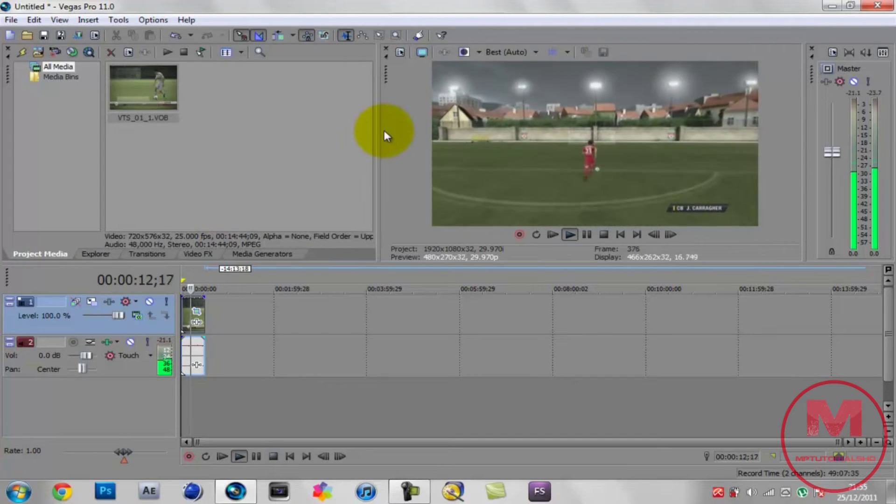
pyautogui.click(256, 456)
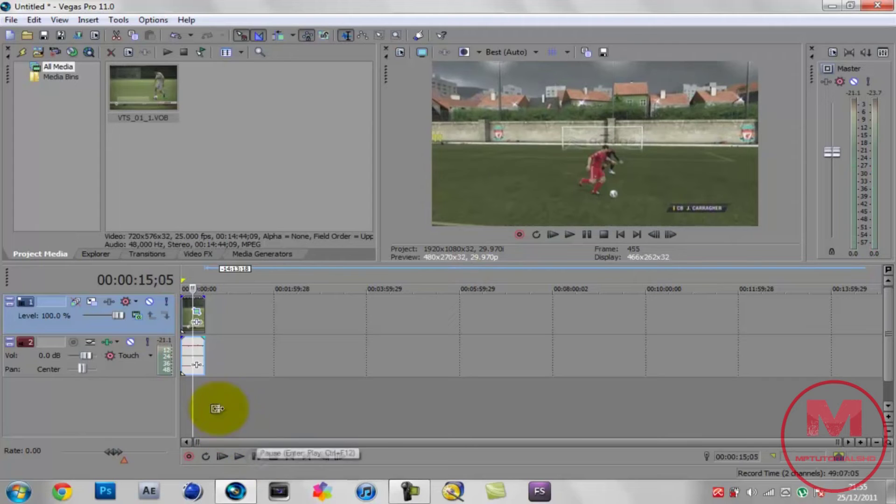
pyautogui.click(203, 360)
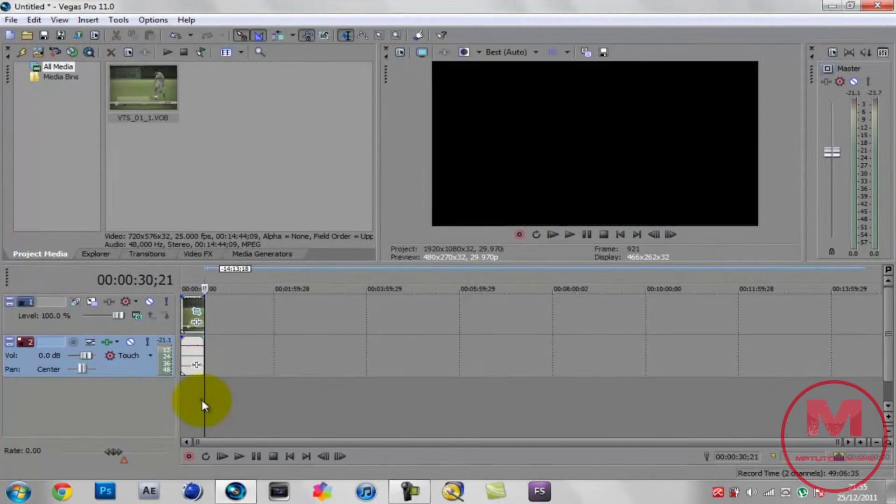
pyautogui.moveTo(202, 400); pyautogui.dragTo(180, 403)
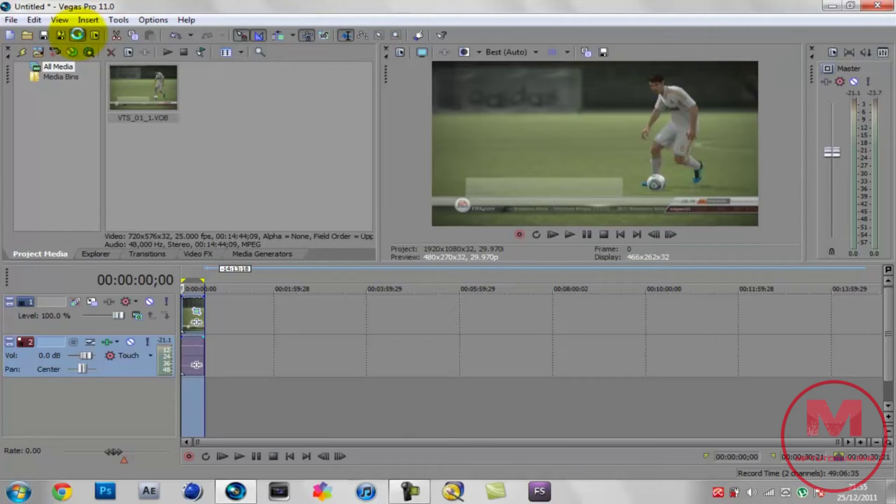
# In Render As, choose the YouTube HD template and open its Customize Template settings
pyautogui.click(77, 36)
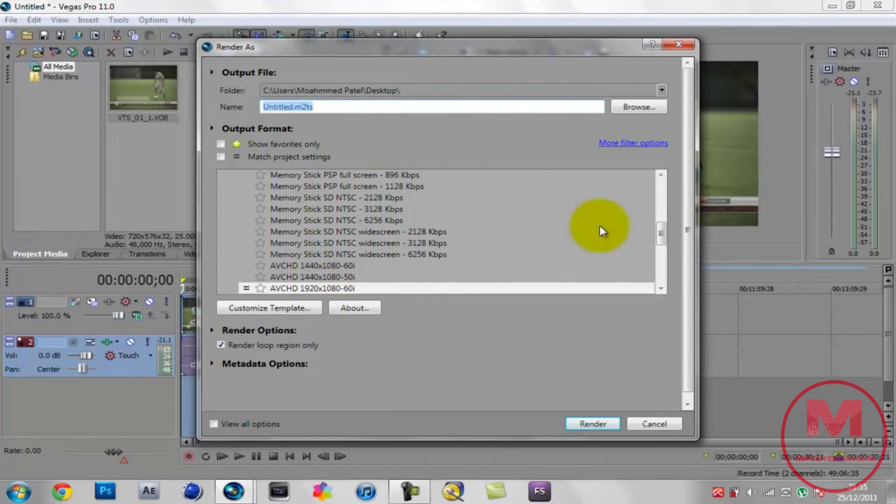
pyautogui.moveTo(661, 233); pyautogui.dragTo(664, 270)
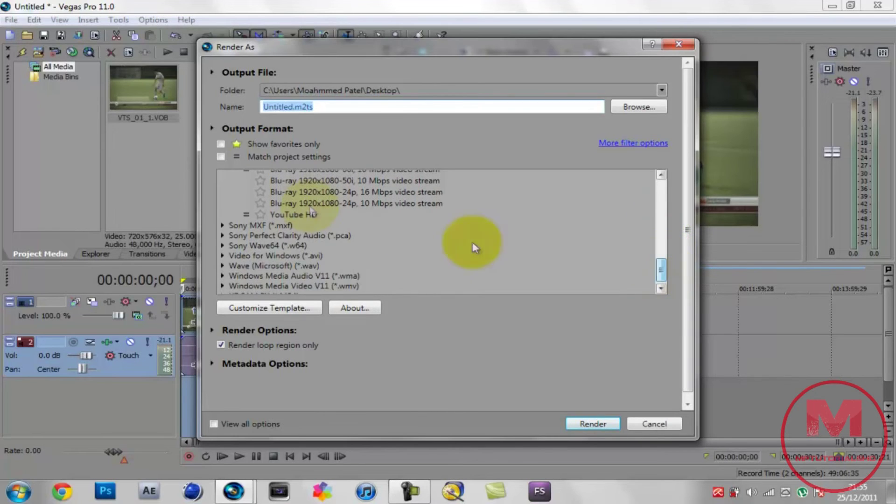
pyautogui.click(307, 213)
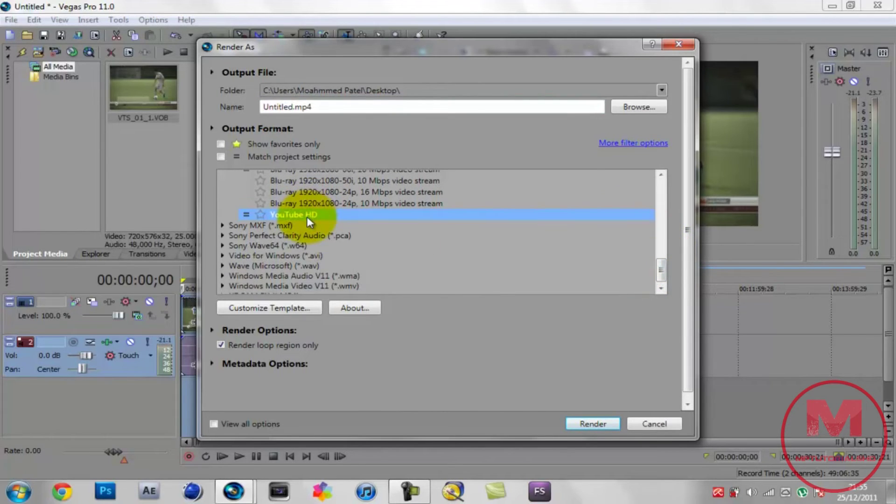
pyautogui.click(307, 307)
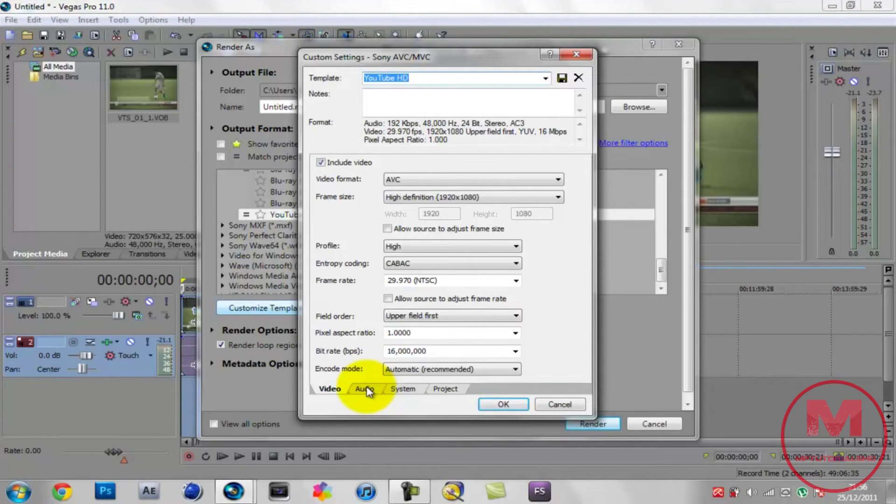
# Review the Audio, System and Project settings of the YouTube HD template and accept them
pyautogui.click(365, 389)
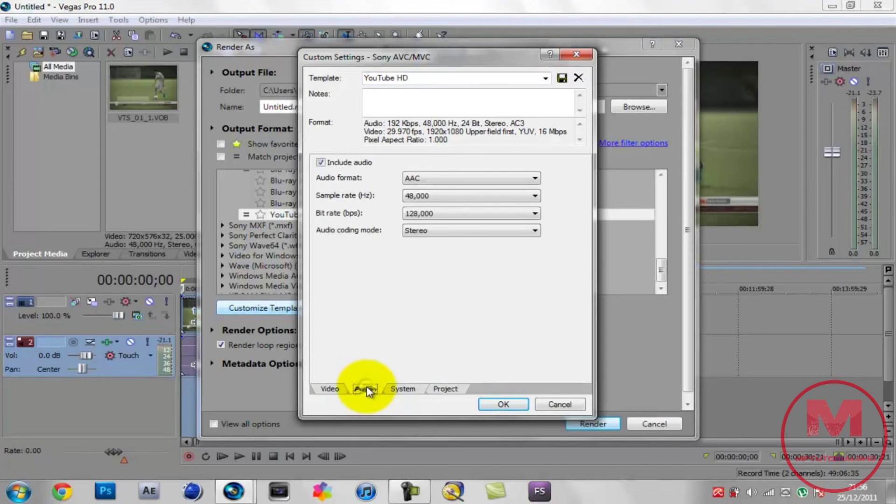
pyautogui.click(403, 389)
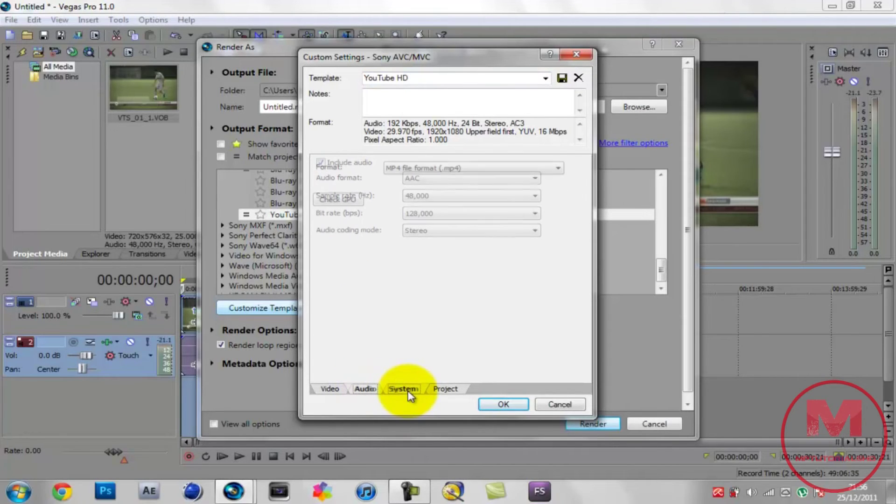
pyautogui.click(445, 389)
pyautogui.click(490, 405)
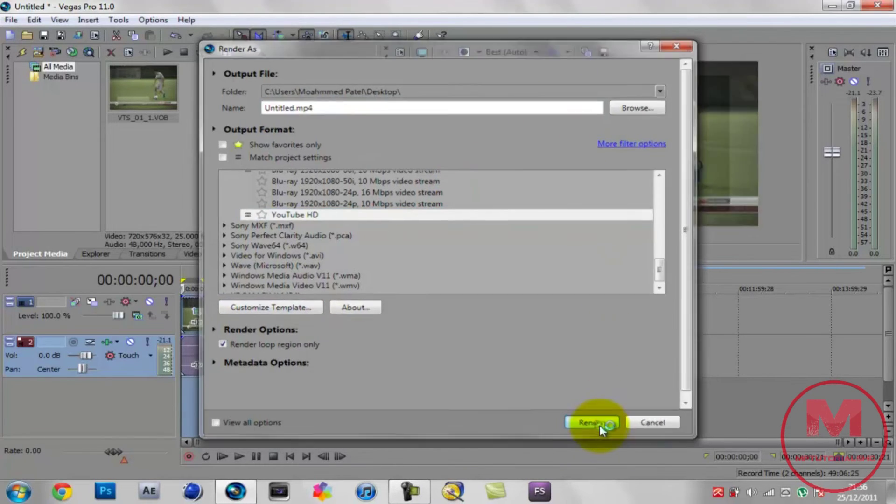
# Render the project to Untitled.mp4 and open the Desktop folder containing the finished file
pyautogui.click(593, 423)
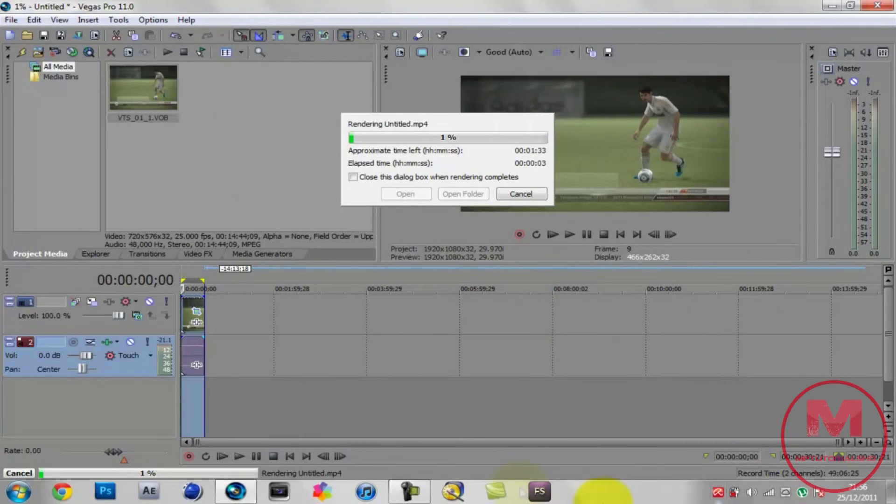
pyautogui.click(411, 491)
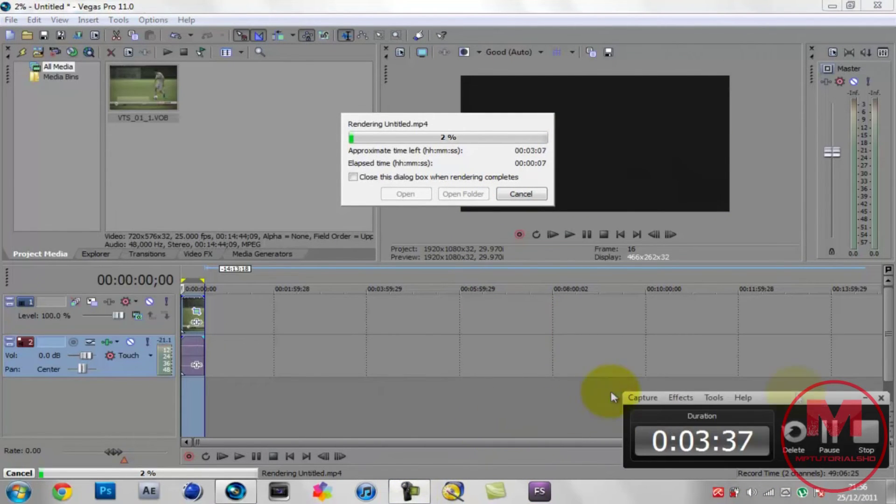
pyautogui.click(829, 432)
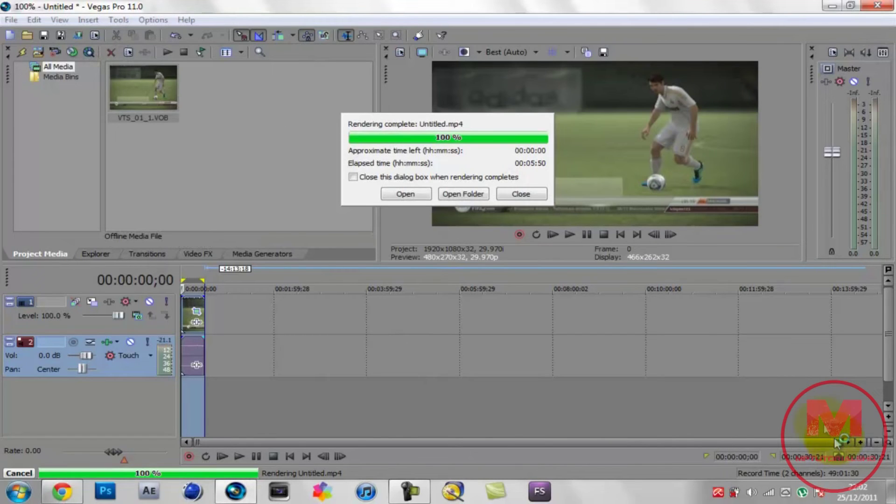
pyautogui.click(463, 194)
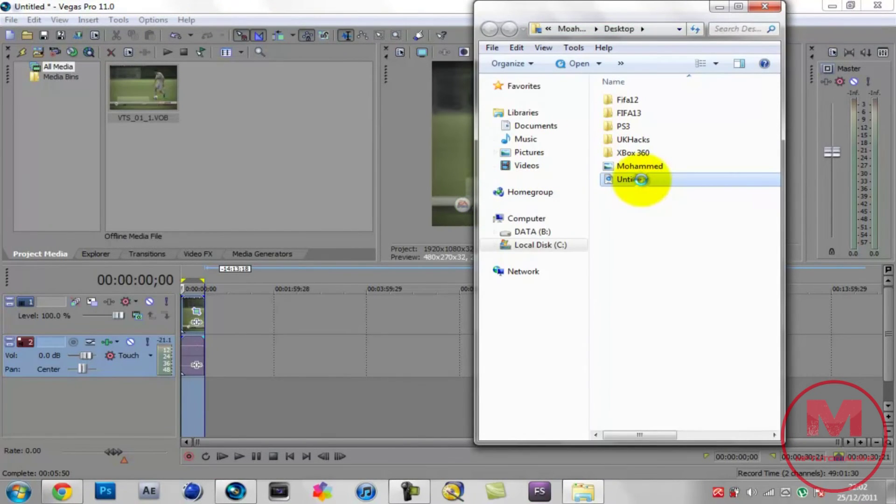
# Set the Explorer window aside and launch QuickTime Player, declining to restore its file associations
pyautogui.click(719, 8)
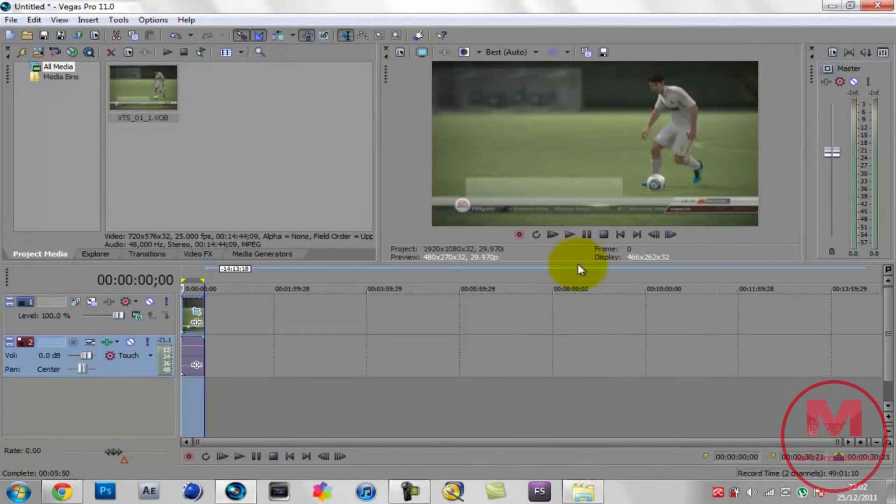
pyautogui.click(625, 492)
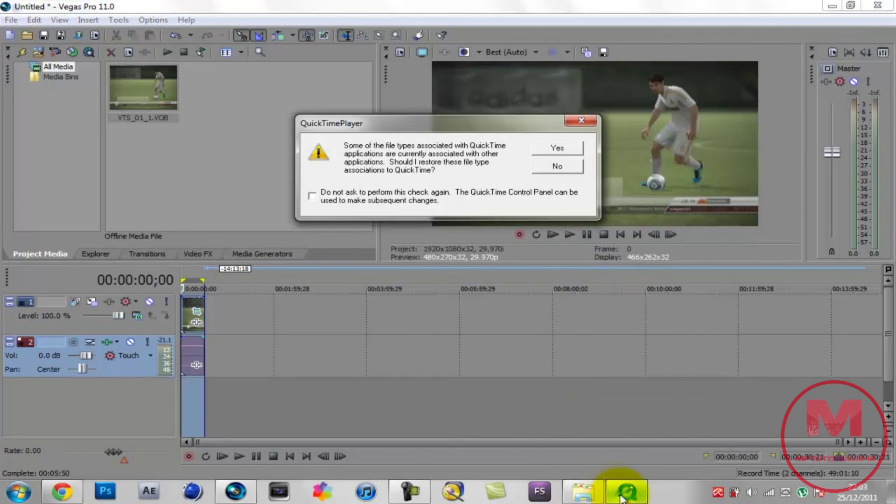
pyautogui.click(557, 166)
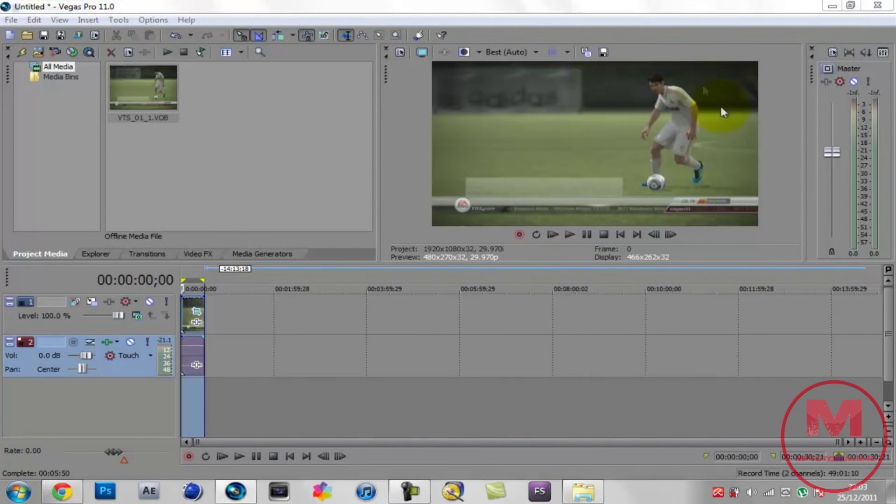
# Resize the QuickTime window to play the Untitled video enlarged, then pause about 18 seconds in
pyautogui.click(892, 492)
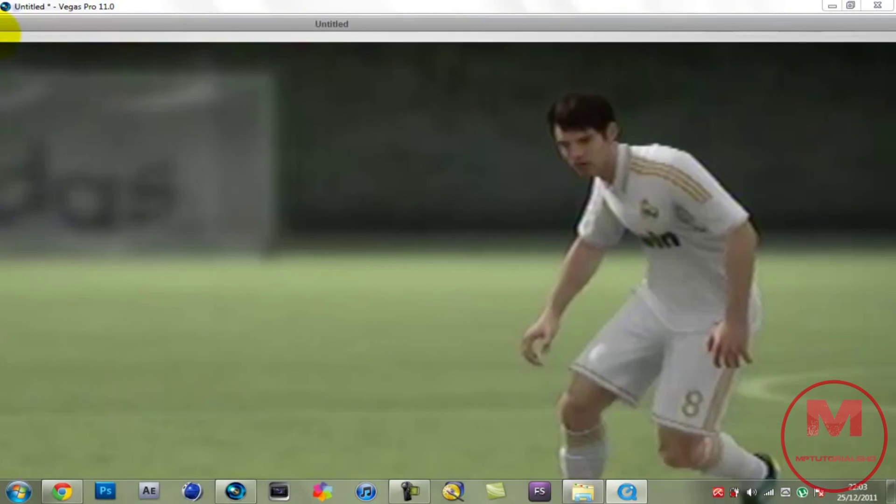
pyautogui.moveTo(465, 12); pyautogui.dragTo(532, 121)
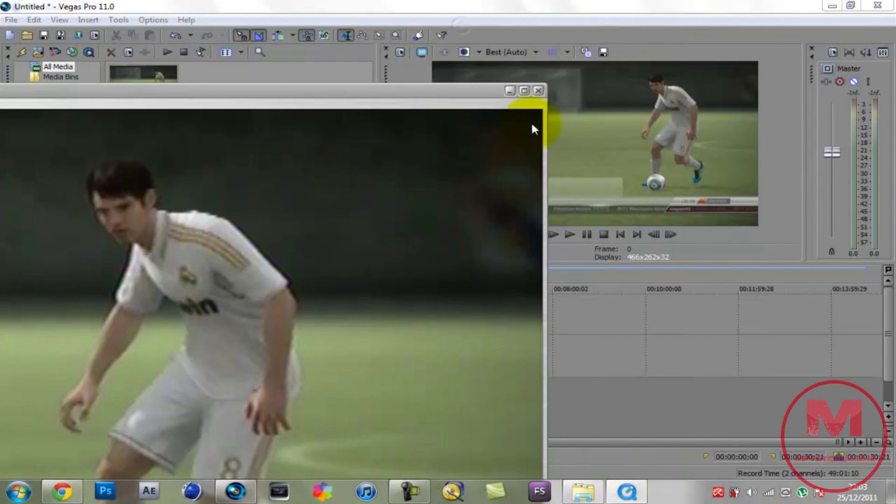
pyautogui.click(526, 92)
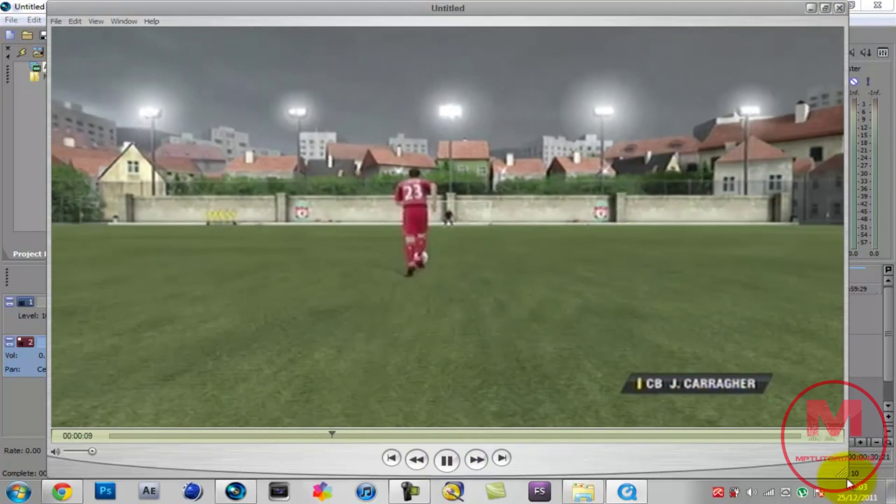
pyautogui.moveTo(846, 478)
pyautogui.mouseDown()
pyautogui.moveTo(747, 312)
pyautogui.moveTo(769, 444)
pyautogui.mouseUp()
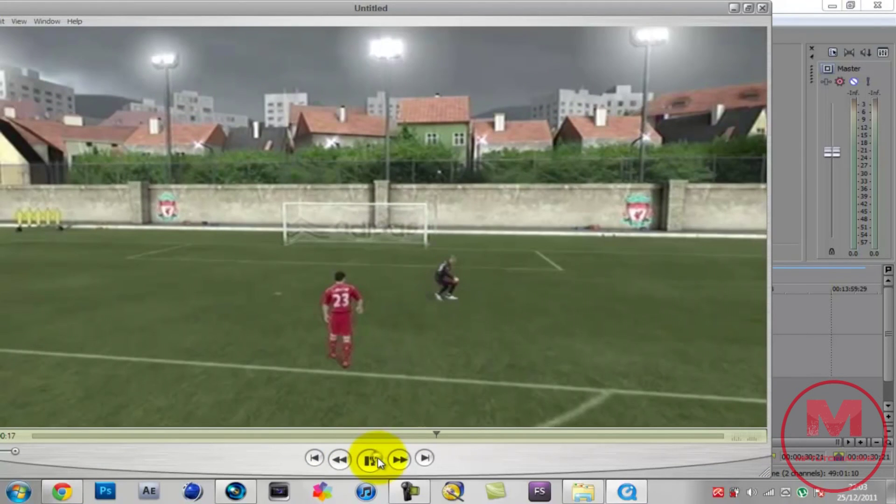
pyautogui.click(377, 457)
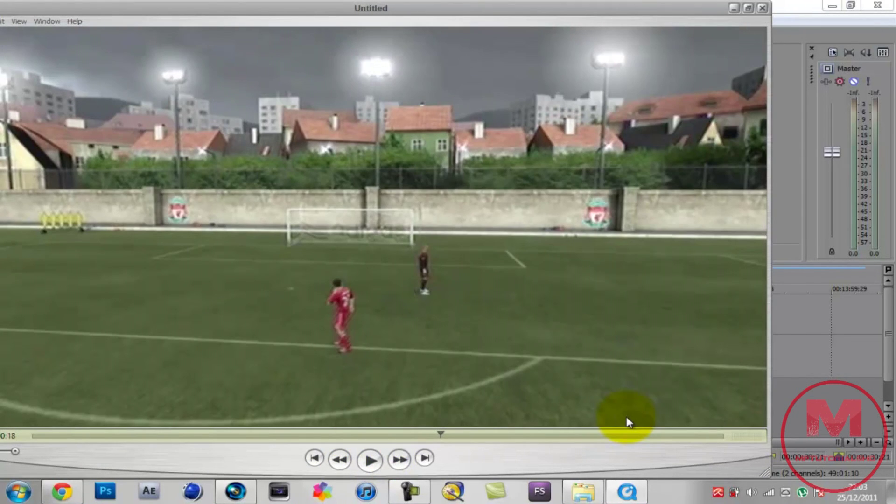